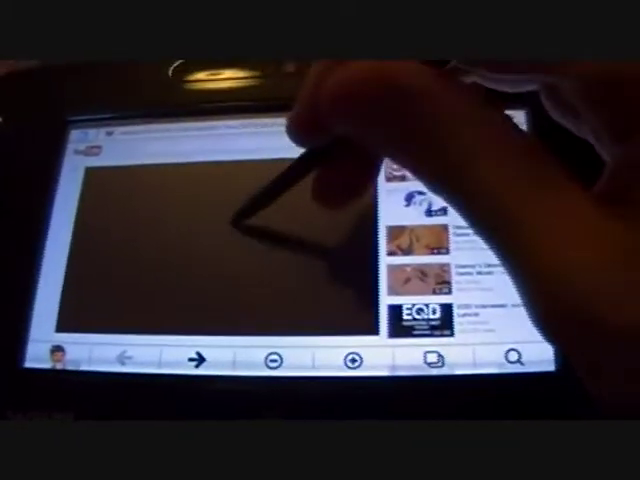
Tap the blank YouTube video area to try starting playback.
click(240, 240)
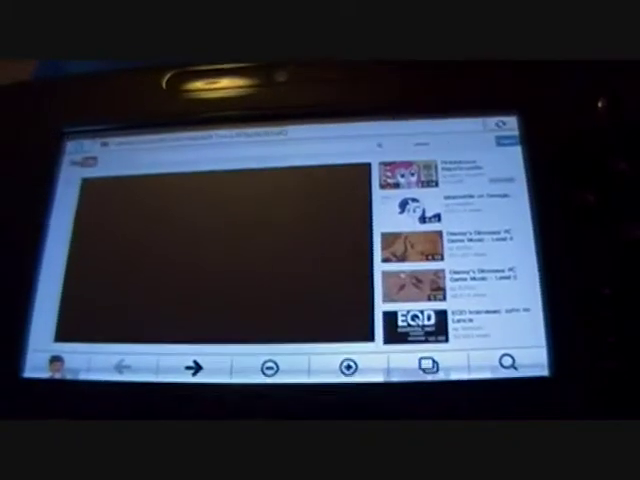